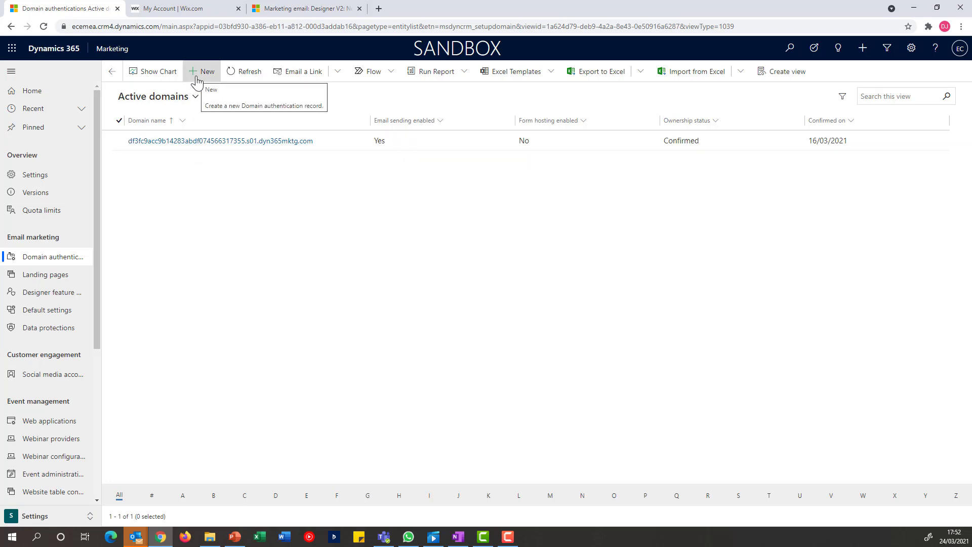
# Step: Create and save an ecaraza.com domain authentication with forms hosting on, then copy its ownership key
pyautogui.click(197, 81)
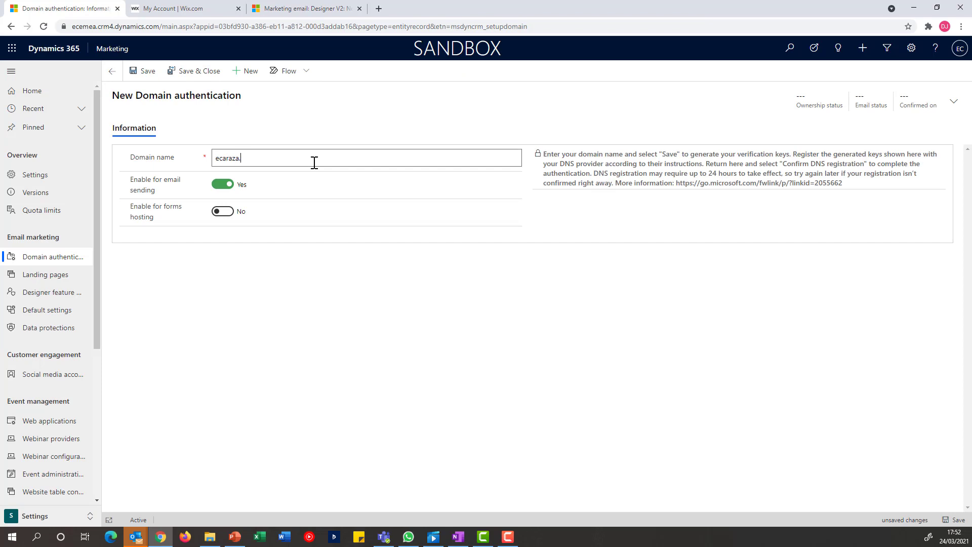
pyautogui.click(222, 212)
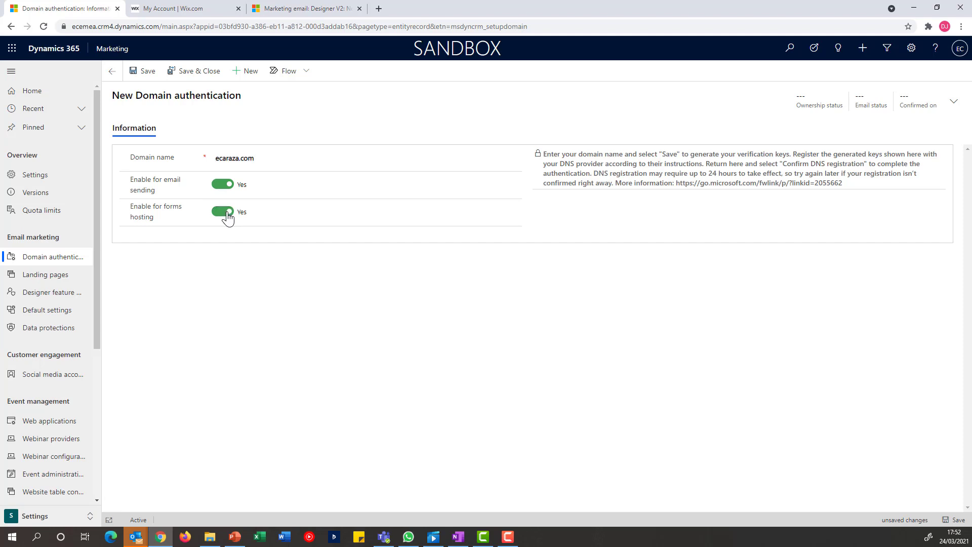
pyautogui.click(147, 74)
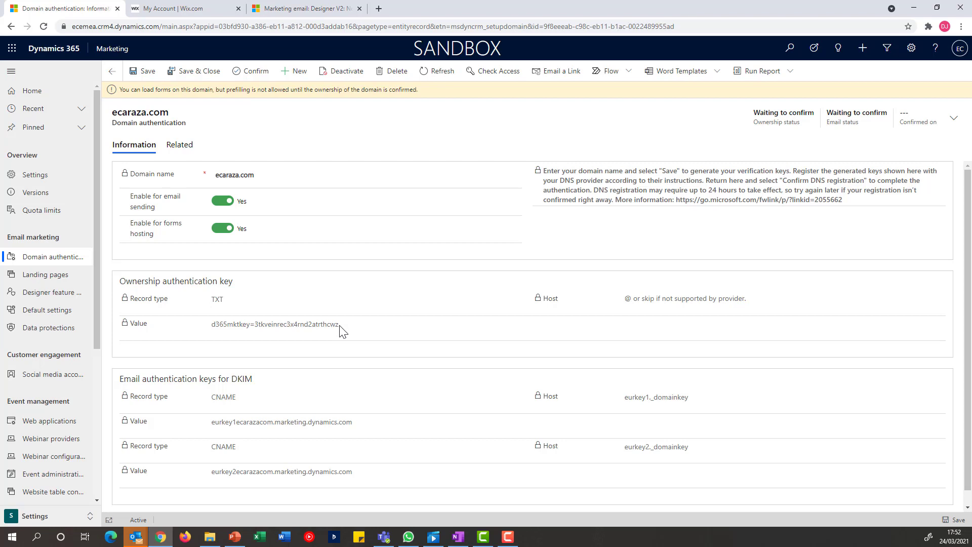
pyautogui.moveTo(340, 328); pyautogui.dragTo(212, 330)
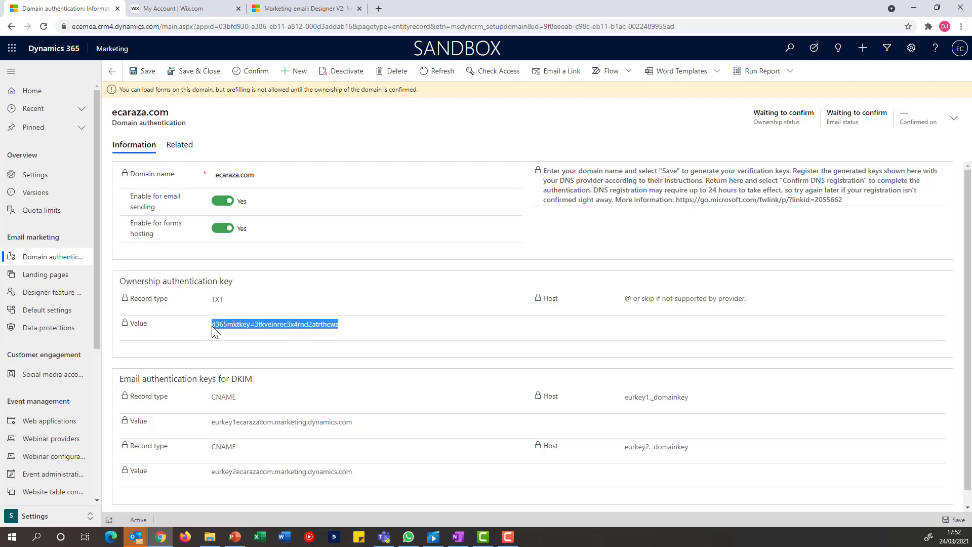
# Step: Paste the d365mktkey ownership value into a new Wix TXT record for ecaraza.com and save it
pyautogui.click(190, 10)
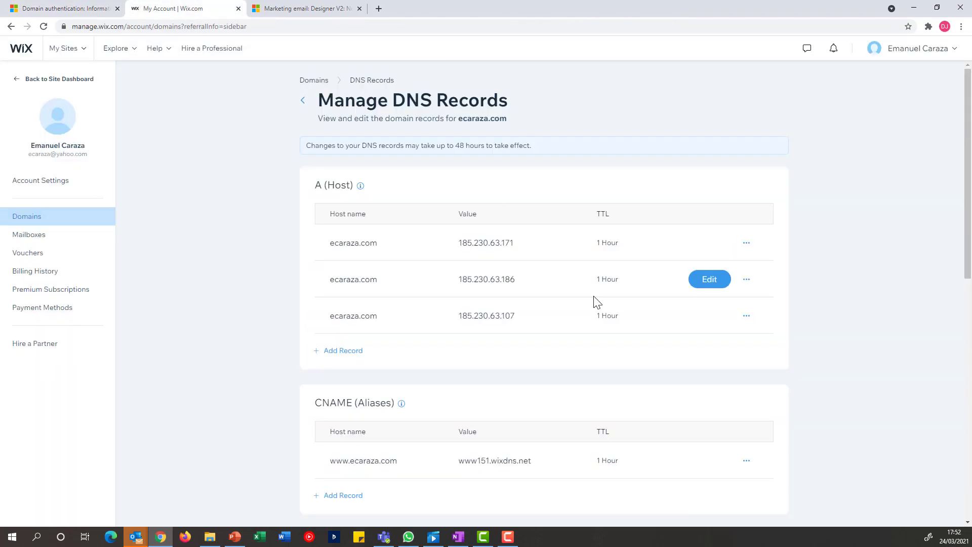
pyautogui.scroll(-3, 557, 325)
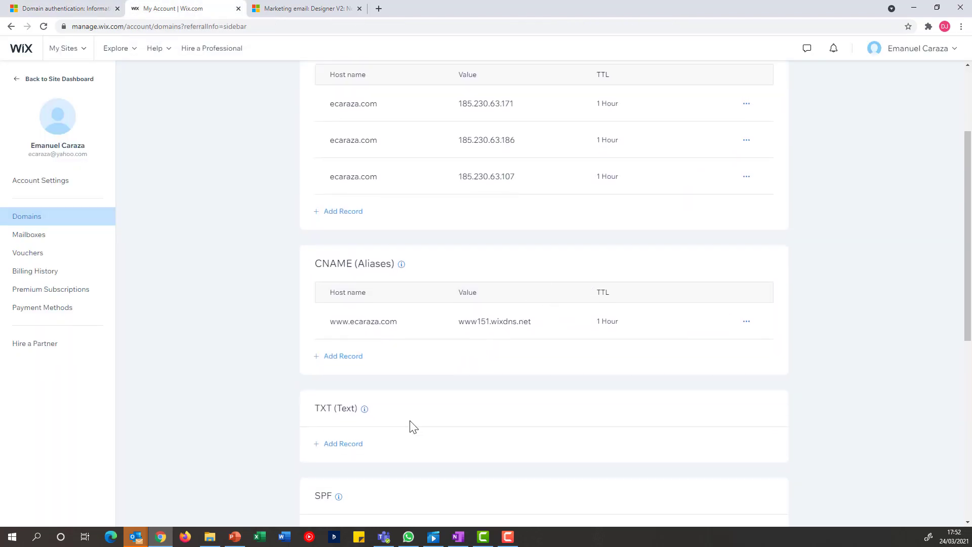
pyautogui.click(339, 445)
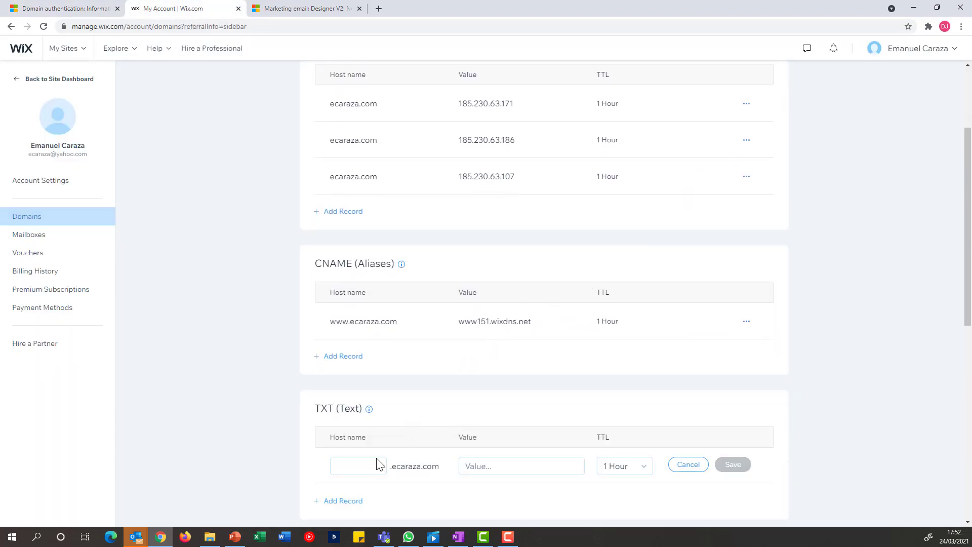
pyautogui.click(508, 466)
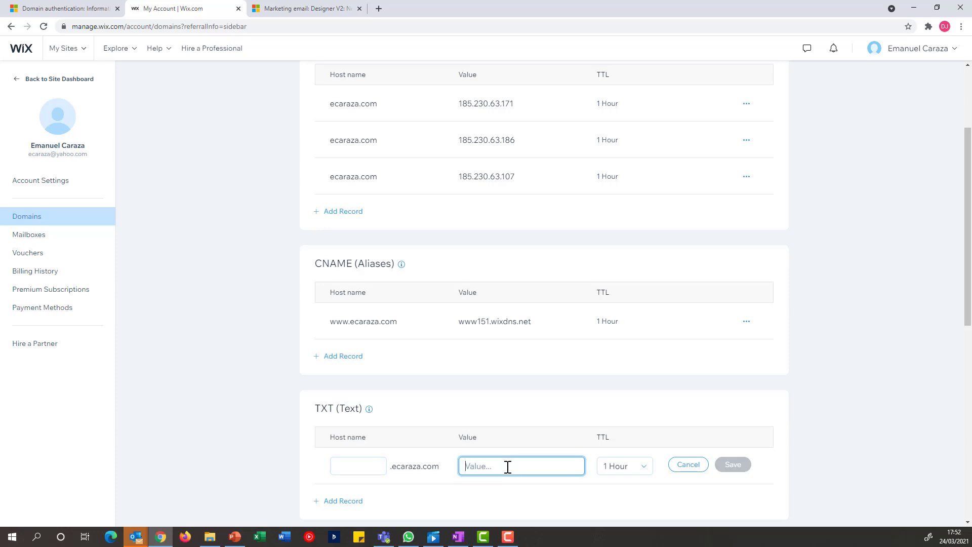
pyautogui.hotkey('ctrl', 'v')
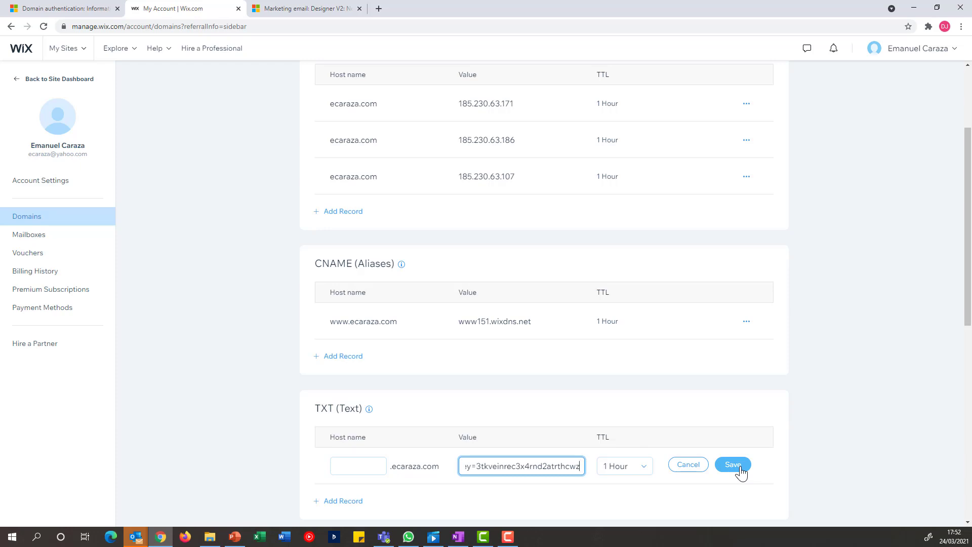
pyautogui.click(740, 466)
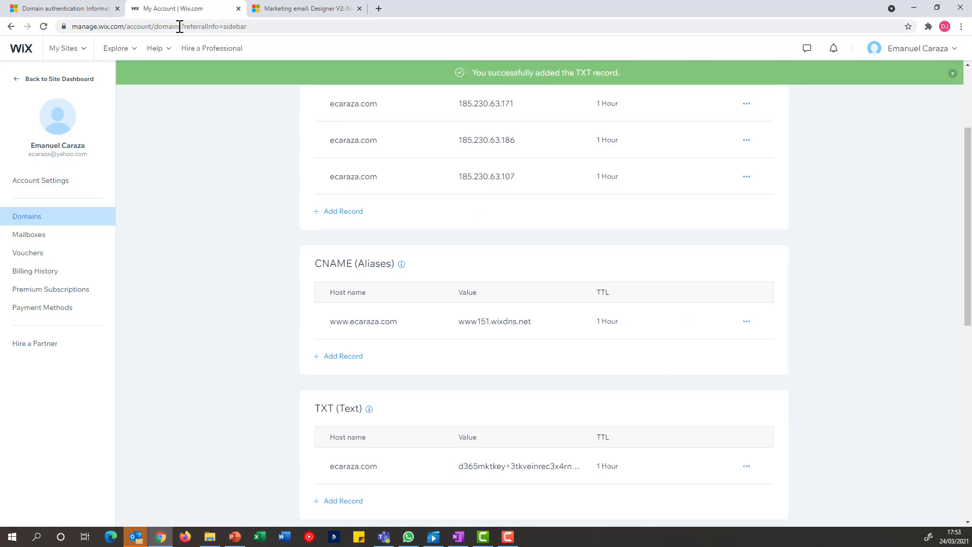
pyautogui.click(70, 9)
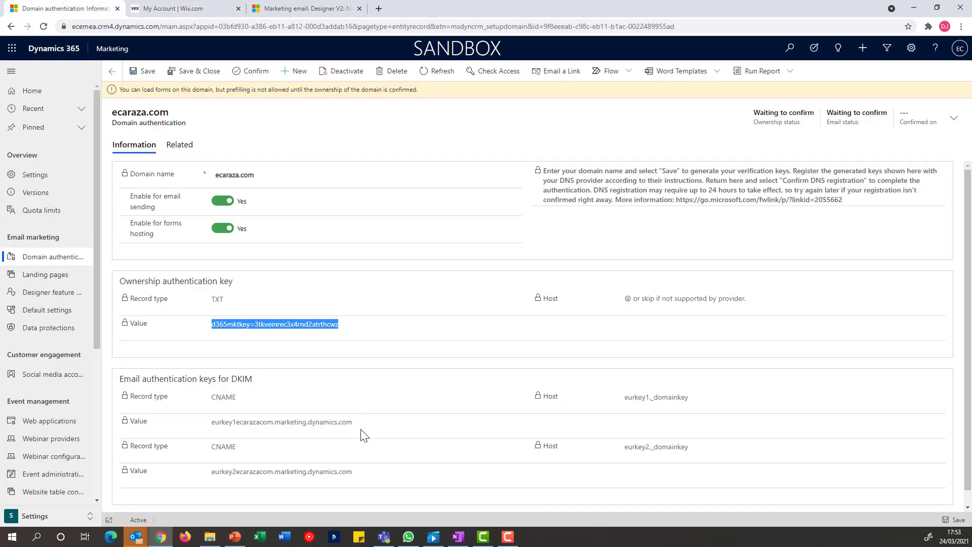
# Step: Copy the first DKIM host eurkey1._domainkey into a new Wix CNAME record's host name
pyautogui.moveTo(690, 399); pyautogui.dragTo(622, 397)
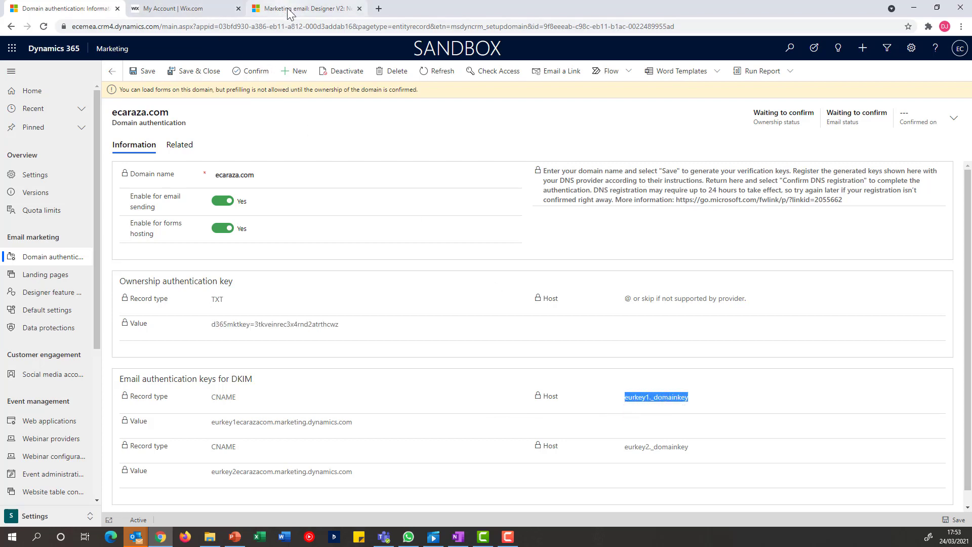
pyautogui.click(195, 10)
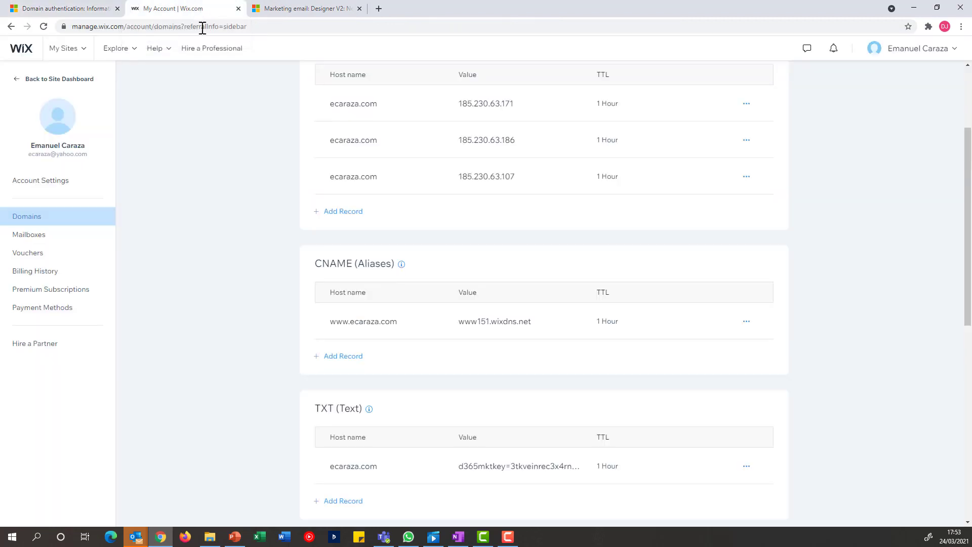
pyautogui.click(349, 357)
pyautogui.click(369, 364)
pyautogui.write('_domainkey')
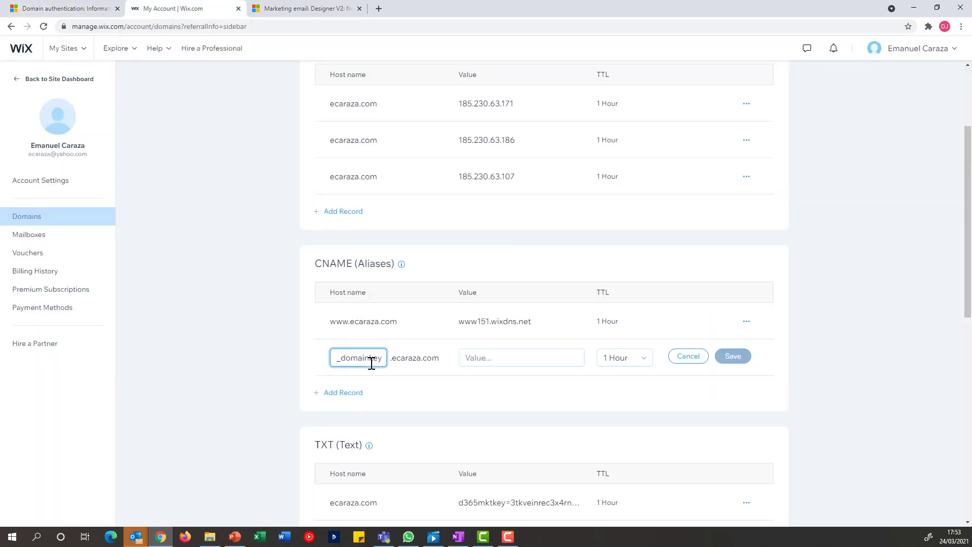
# Step: Set its value to eurkey1ecarazacom.marketing.dynamics.com from Dynamics and save the CNAME record
pyautogui.click(76, 10)
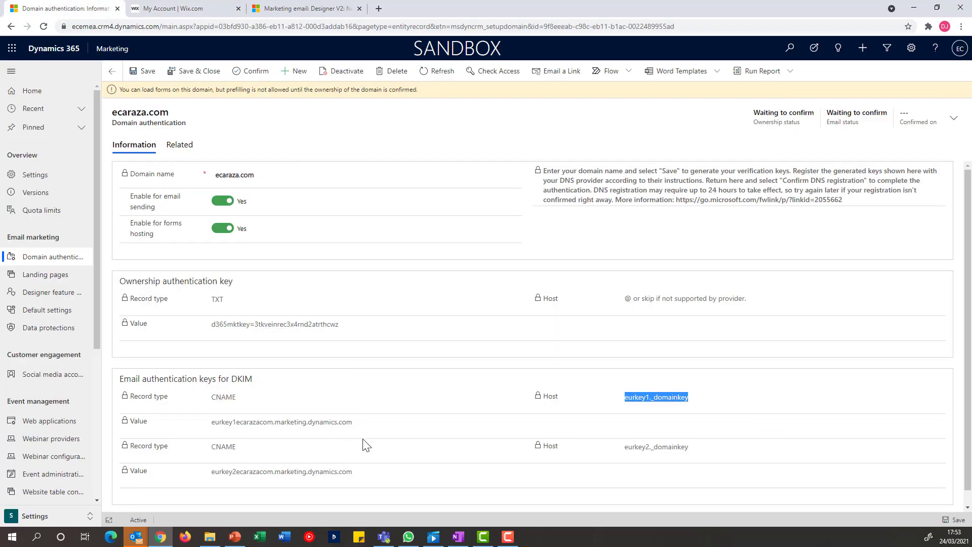
pyautogui.moveTo(353, 422); pyautogui.dragTo(210, 431)
pyautogui.hotkey('ctrl', 'c')
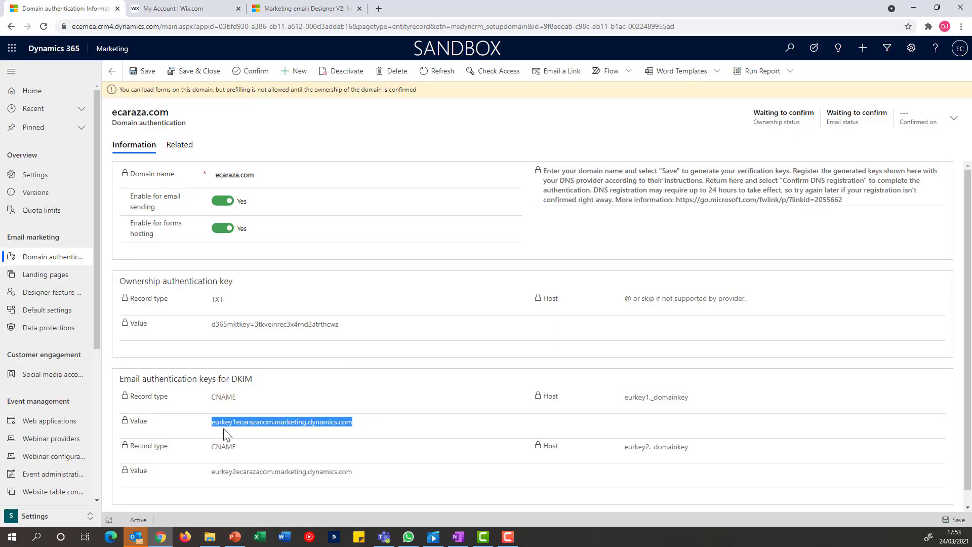
pyautogui.click(202, 15)
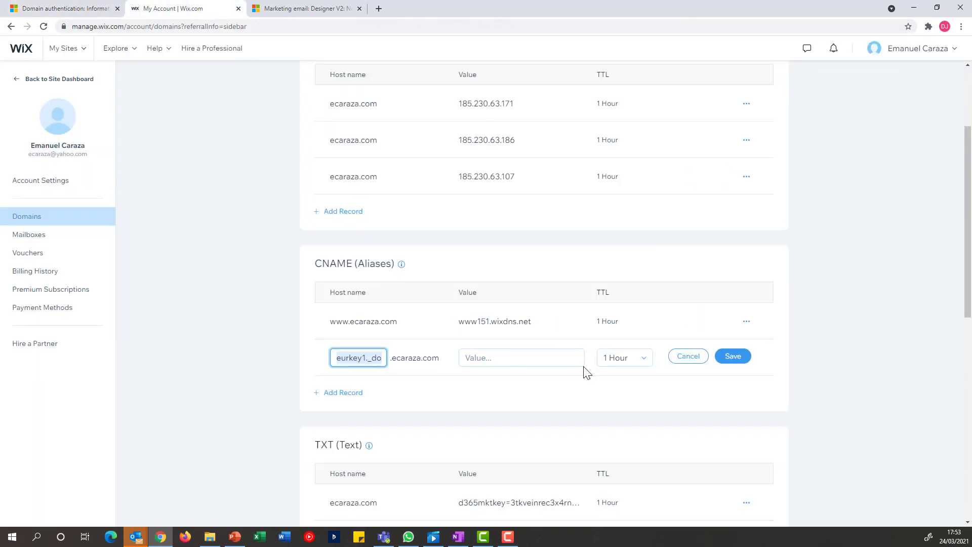
pyautogui.click(553, 358)
pyautogui.hotkey('ctrl', 'v')
pyautogui.click(728, 360)
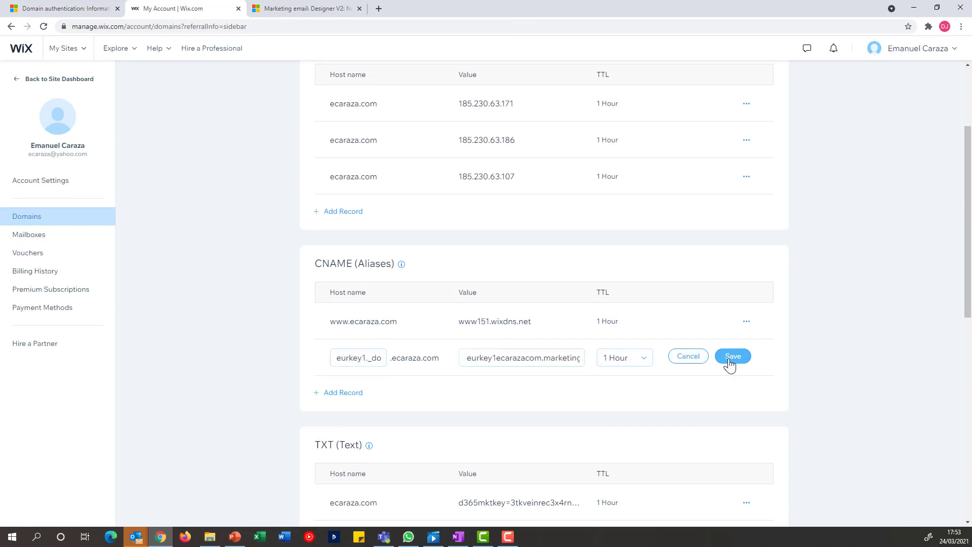
pyautogui.click(62, 8)
# Step: Copy the second DKIM host eurkey2._domainkey into another new Wix CNAME record
pyautogui.moveTo(689, 448); pyautogui.dragTo(624, 448)
pyautogui.hotkey('ctrl', 'c')
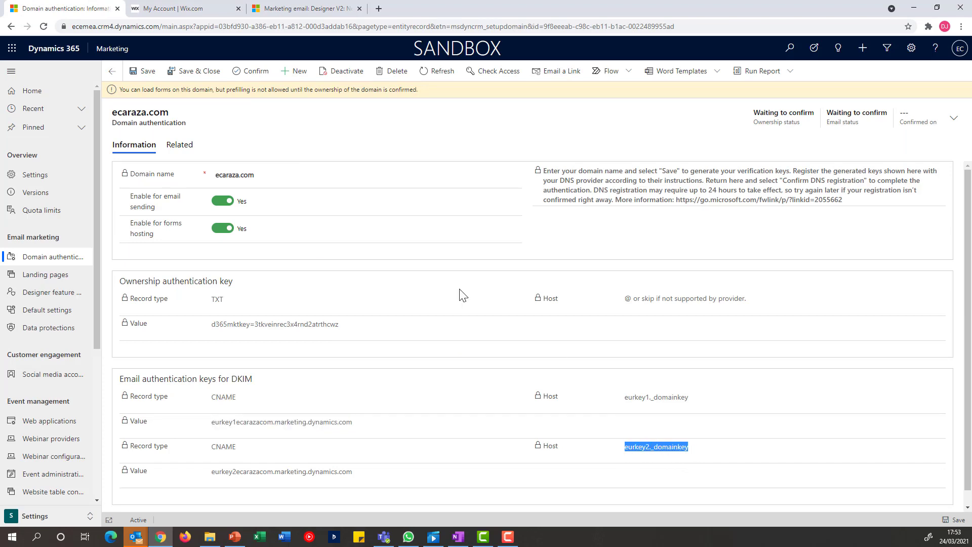
pyautogui.click(198, 10)
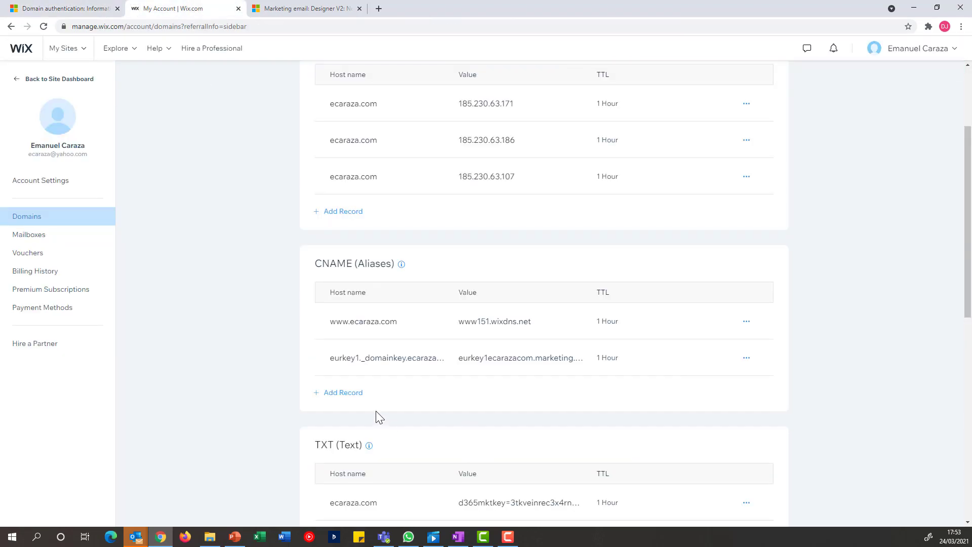
pyautogui.click(347, 396)
pyautogui.click(363, 397)
pyautogui.hotkey('ctrl', 'v')
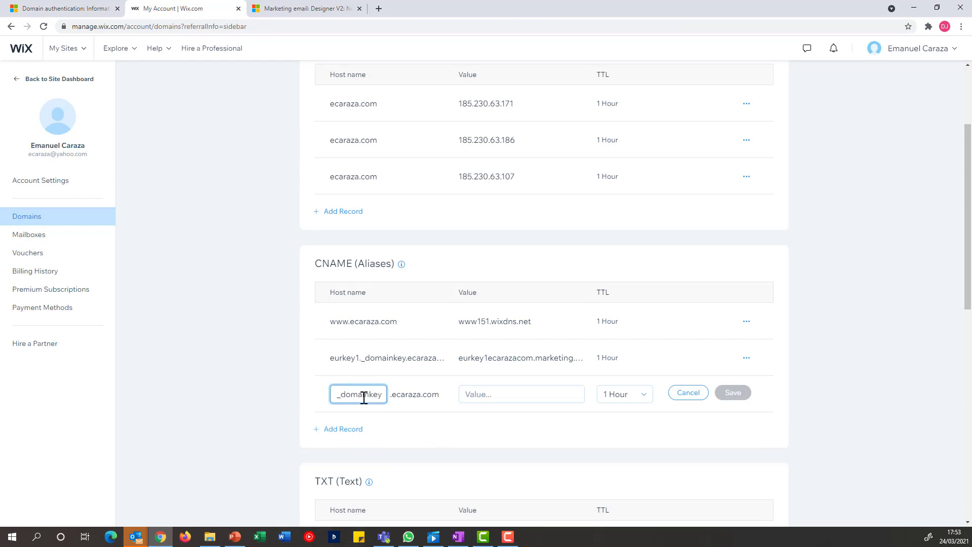
# Step: Set its value to eurkey2ecarazacom.marketing.dynamics.com from Dynamics and save the record
pyautogui.click(71, 9)
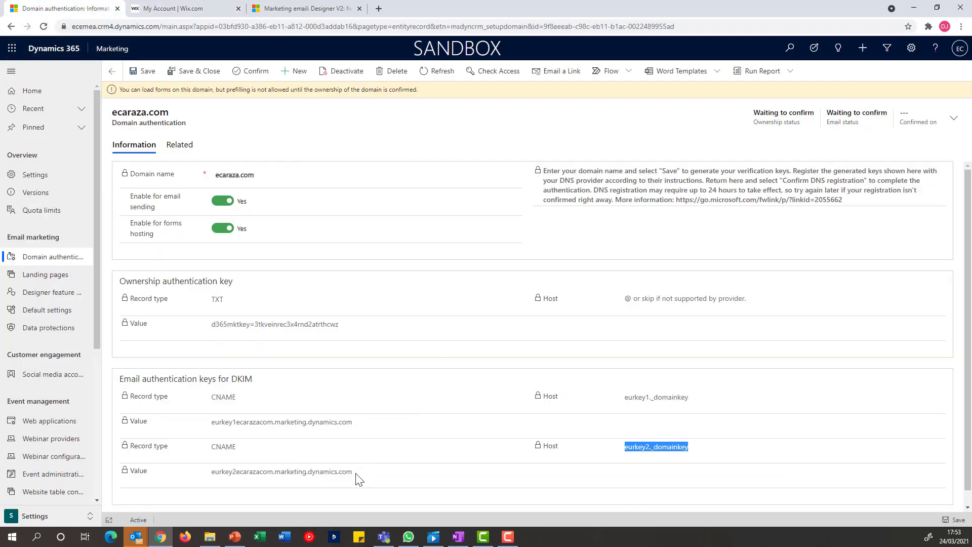
pyautogui.moveTo(359, 478); pyautogui.dragTo(203, 480)
pyautogui.hotkey('ctrl', 'c')
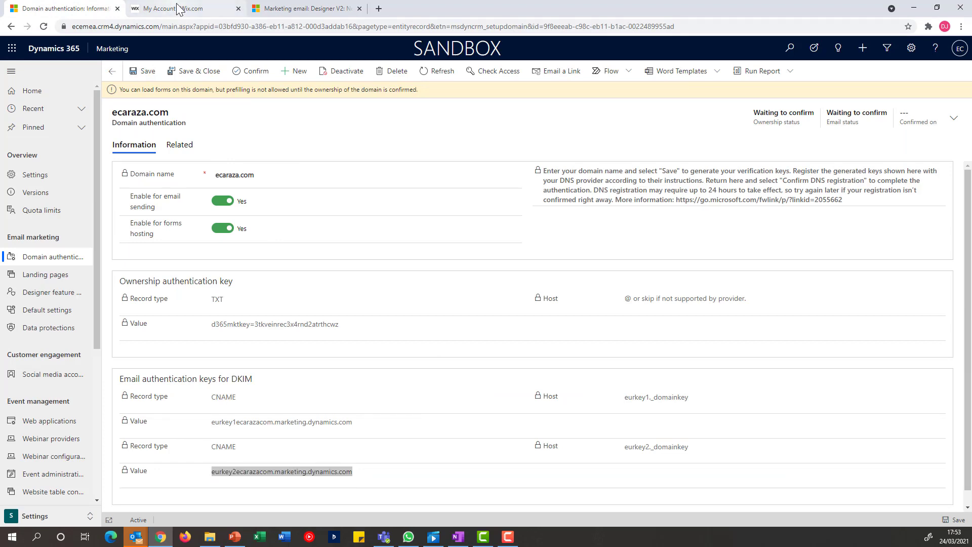
pyautogui.click(178, 9)
pyautogui.click(549, 393)
pyautogui.hotkey('ctrl', 'v')
pyautogui.click(734, 394)
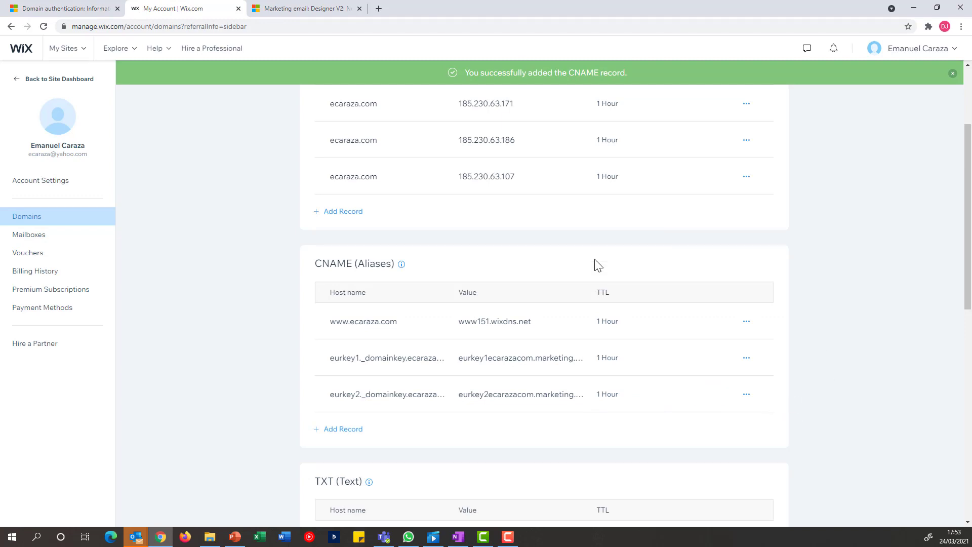
pyautogui.click(69, 10)
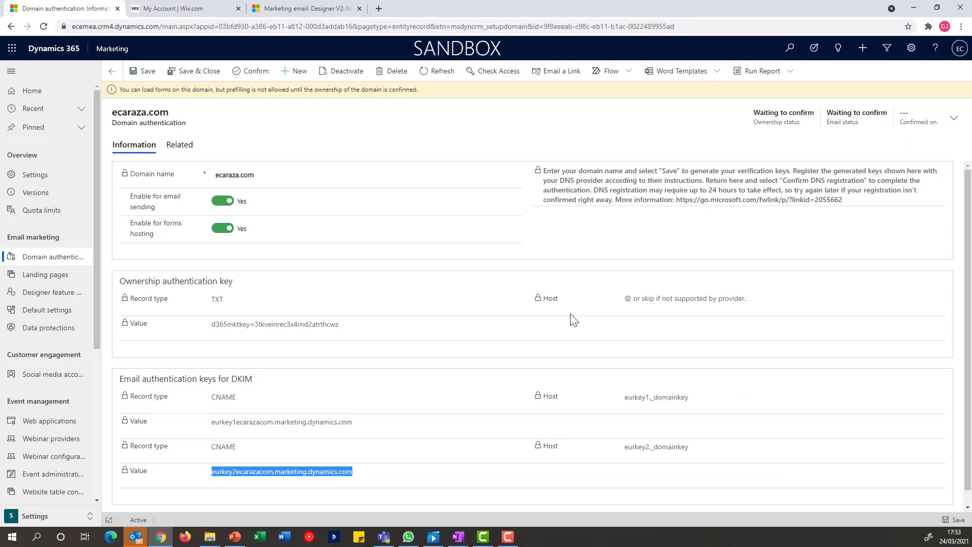
# Step: Confirm ecaraza.com's DNS registration and refresh until ownership and email statuses read Confirmed
pyautogui.click(247, 75)
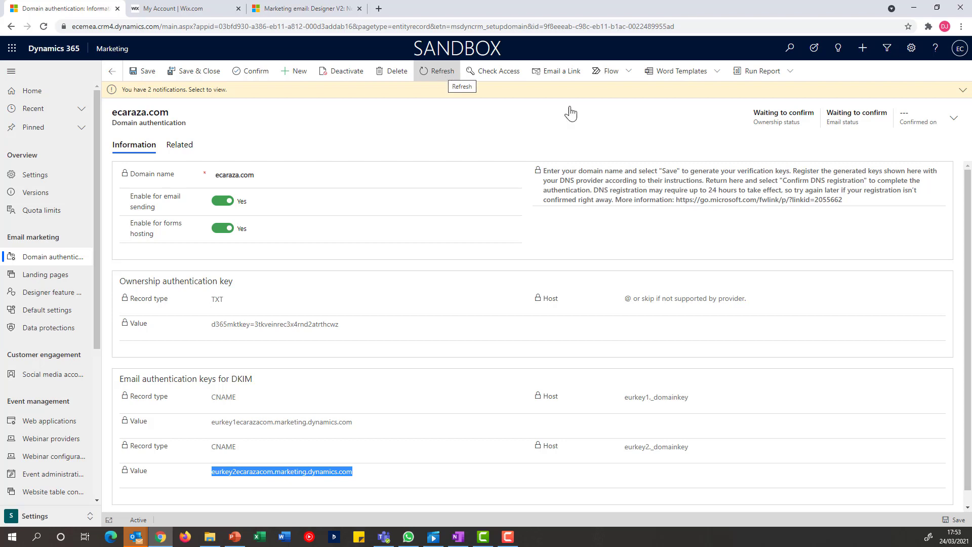
pyautogui.click(962, 92)
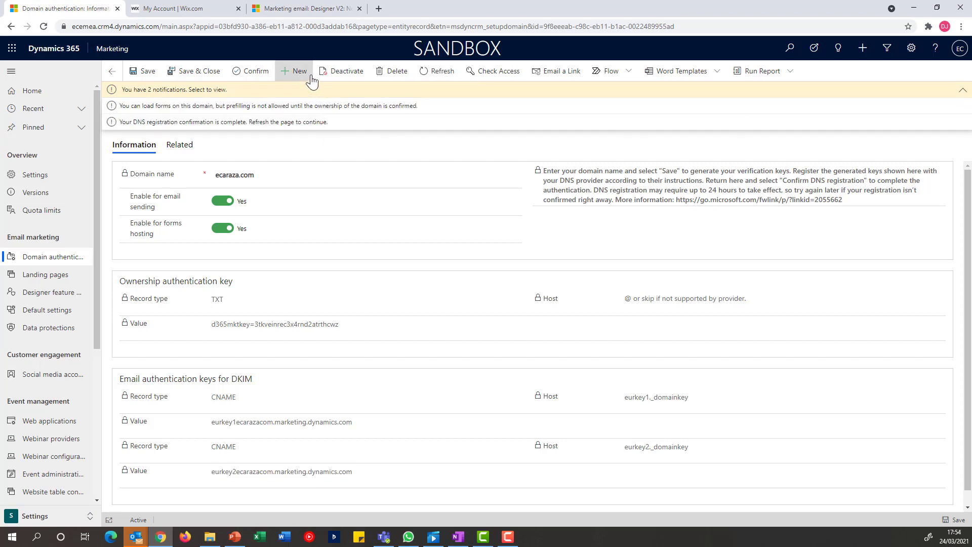
pyautogui.click(436, 71)
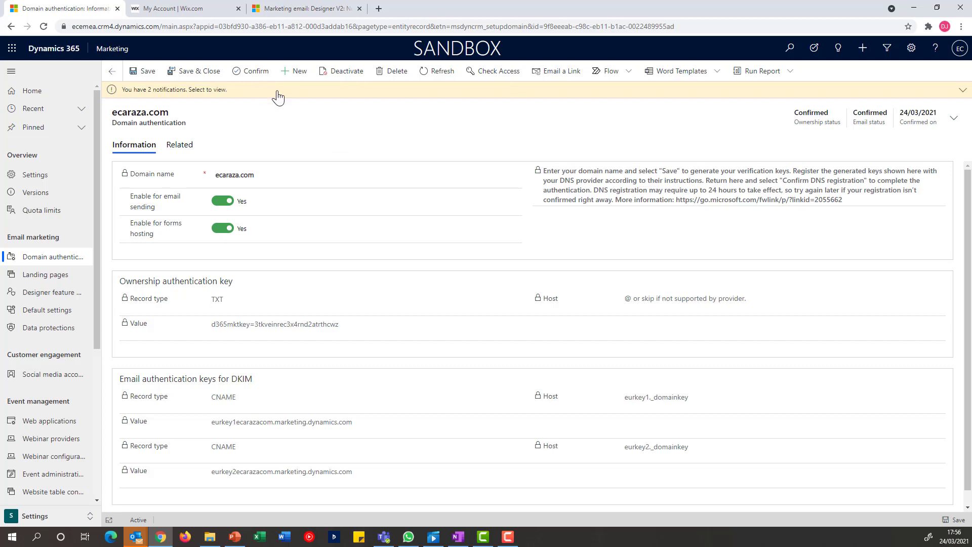
pyautogui.click(436, 70)
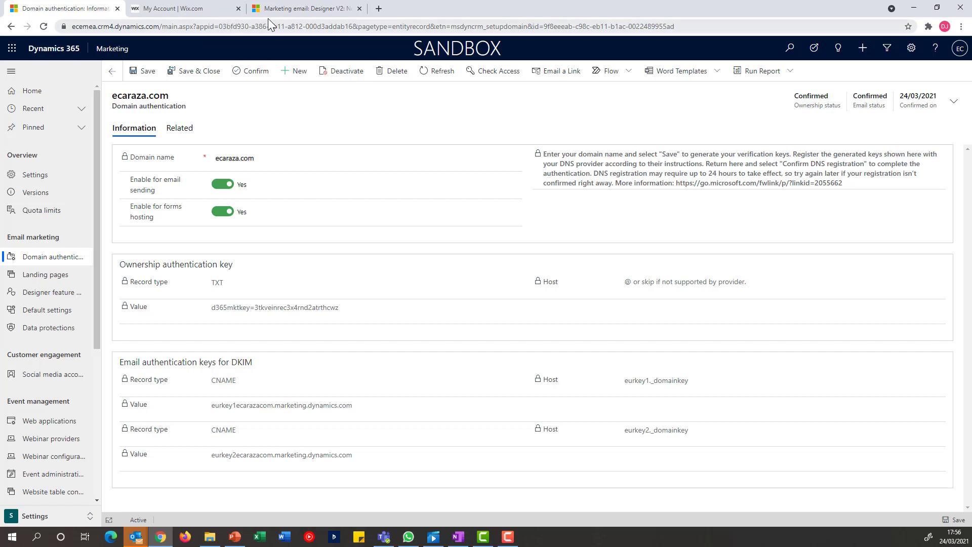
# Step: Replace Email 46c's From address with the sender's new ecaraza.com mailbox name
pyautogui.click(308, 10)
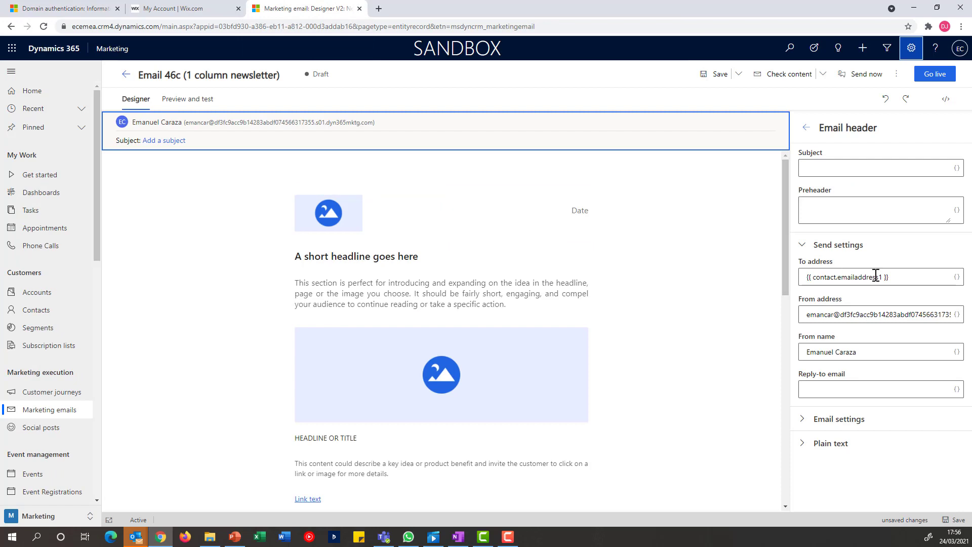
pyautogui.click(905, 314)
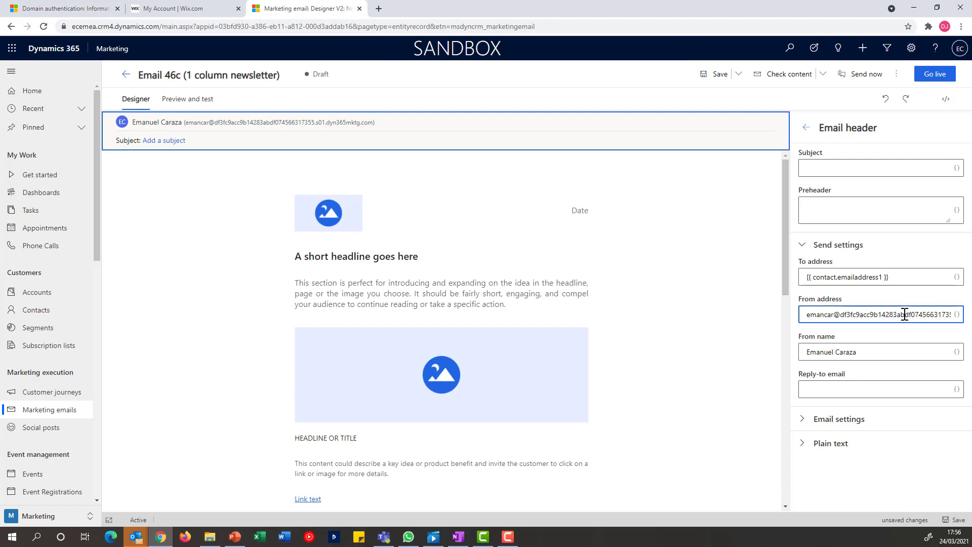
pyautogui.tripleClick(904, 315)
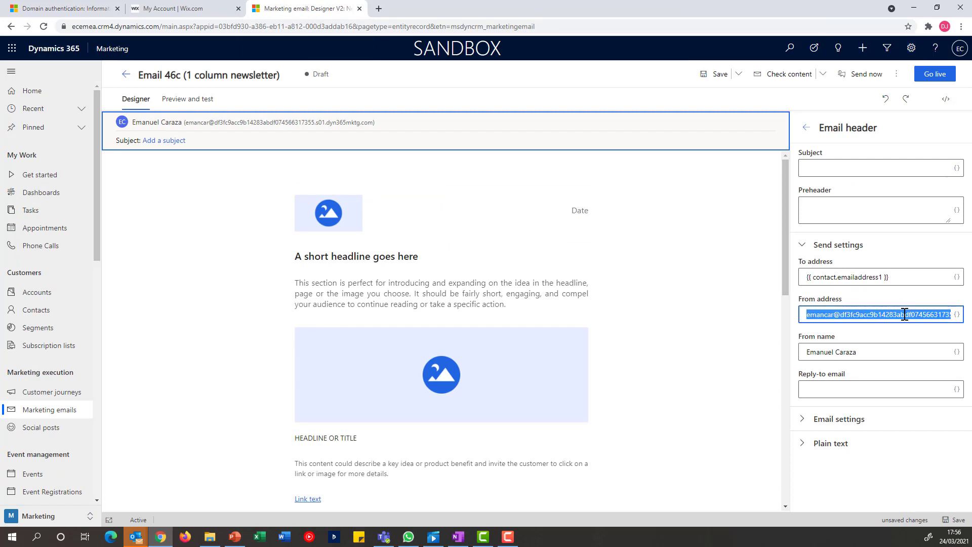
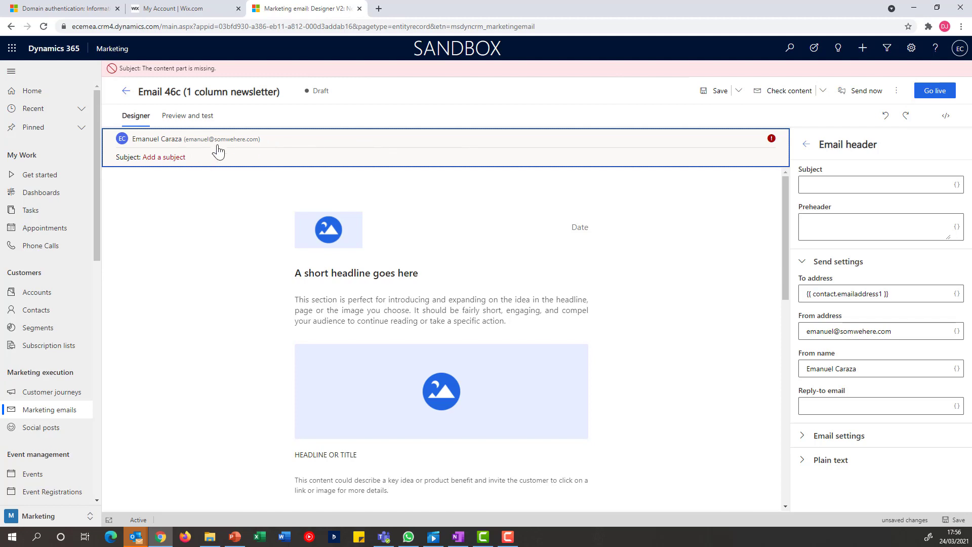
# Step: Enter the subject My Subject and check the email for errors
pyautogui.click(818, 186)
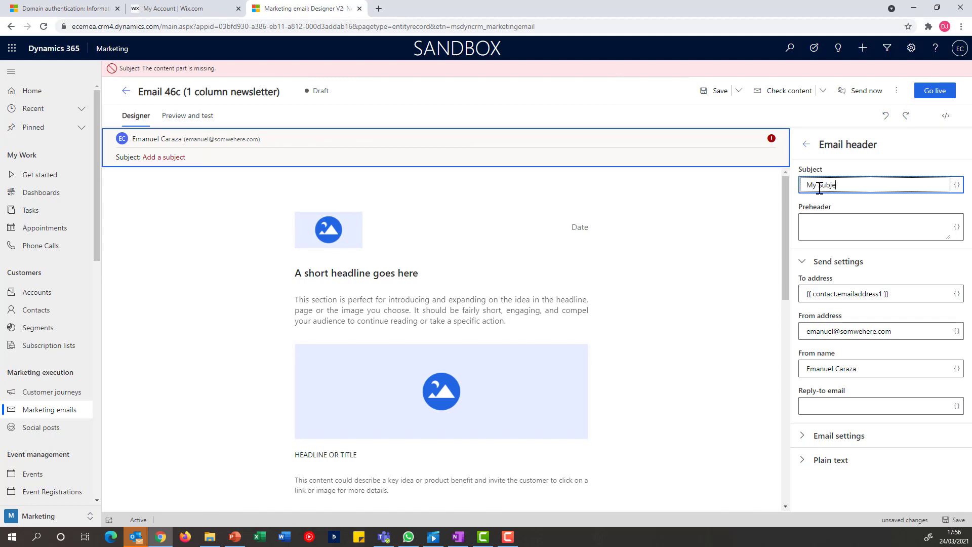
pyautogui.click(896, 91)
pyautogui.click(869, 119)
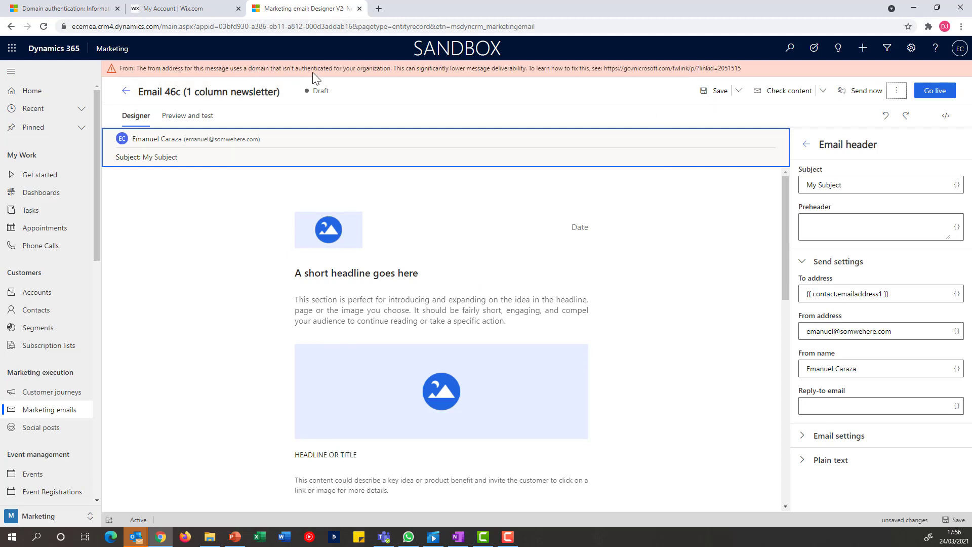
# Step: Delete the old domain from the From address and recheck the email for errors
pyautogui.click(896, 332)
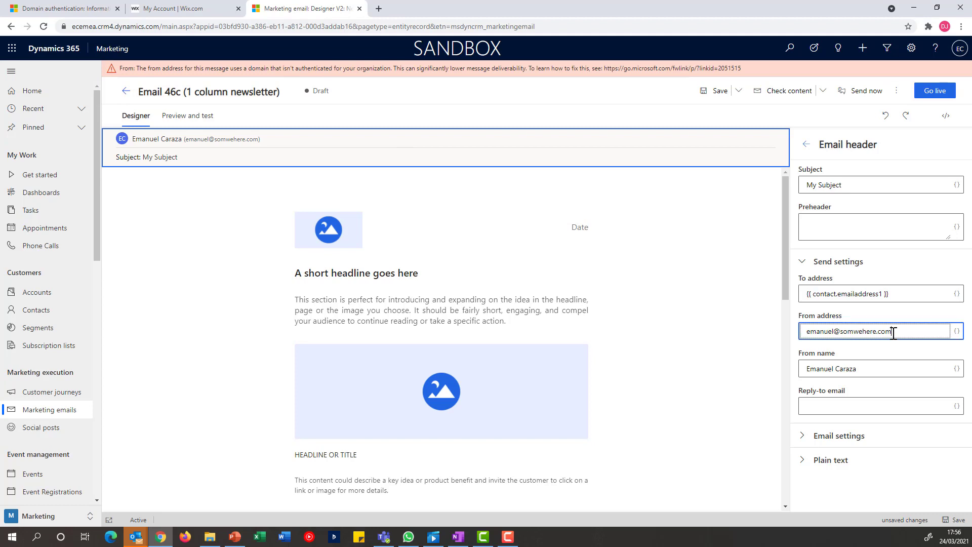
pyautogui.moveTo(896, 333); pyautogui.dragTo(843, 334)
pyautogui.press('BackSpace')
pyautogui.click(896, 91)
pyautogui.click(843, 119)
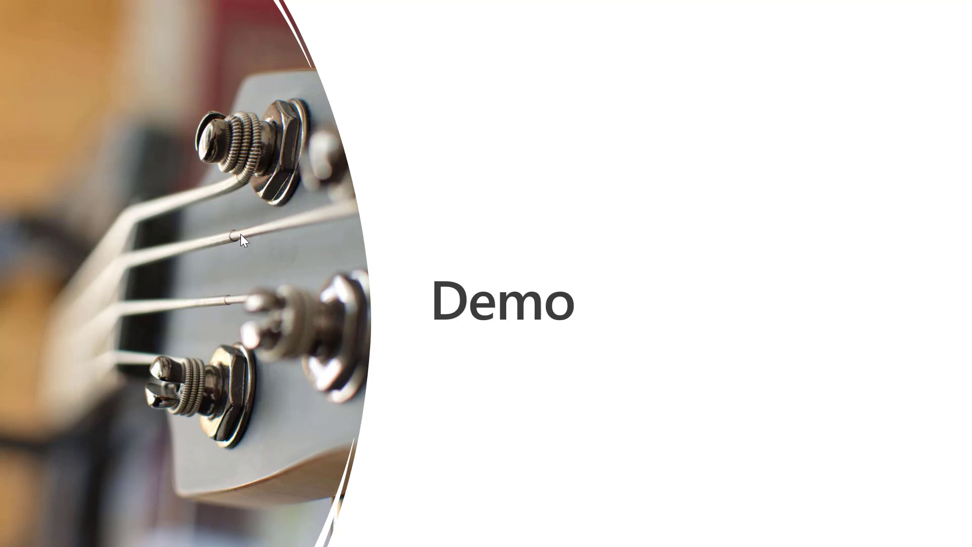
# Step: Advance to the Useful Links slide listing the Microsoft docs on authenticating domains
pyautogui.click(262, 259)
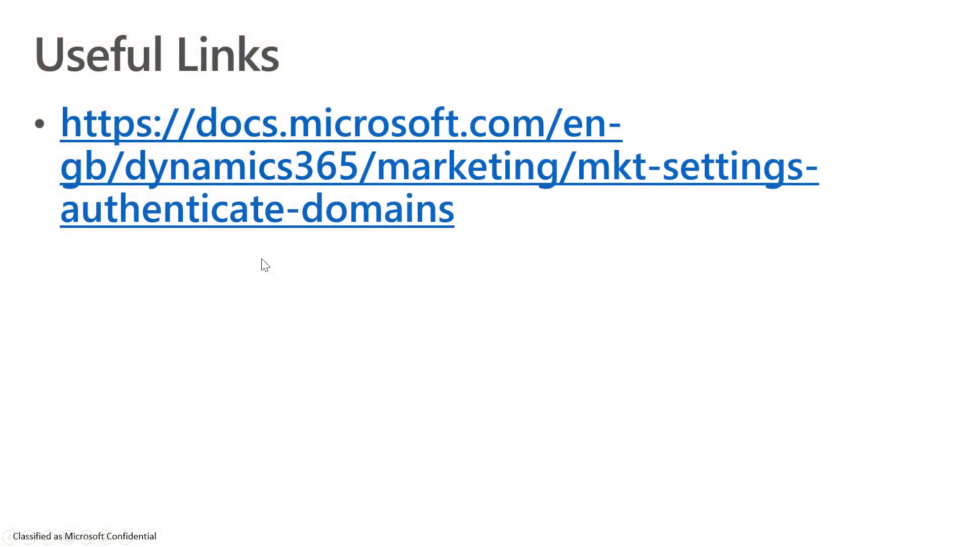